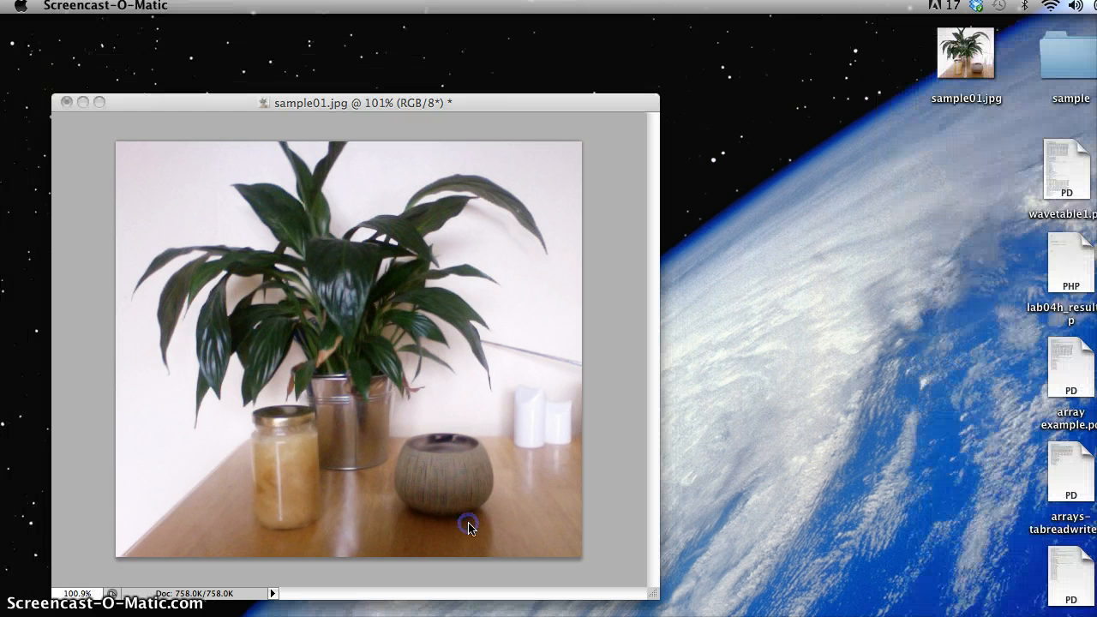
Step: Switch to Photoshop with sample01.jpg open and activate the standard Lasso Tool
click(468, 523)
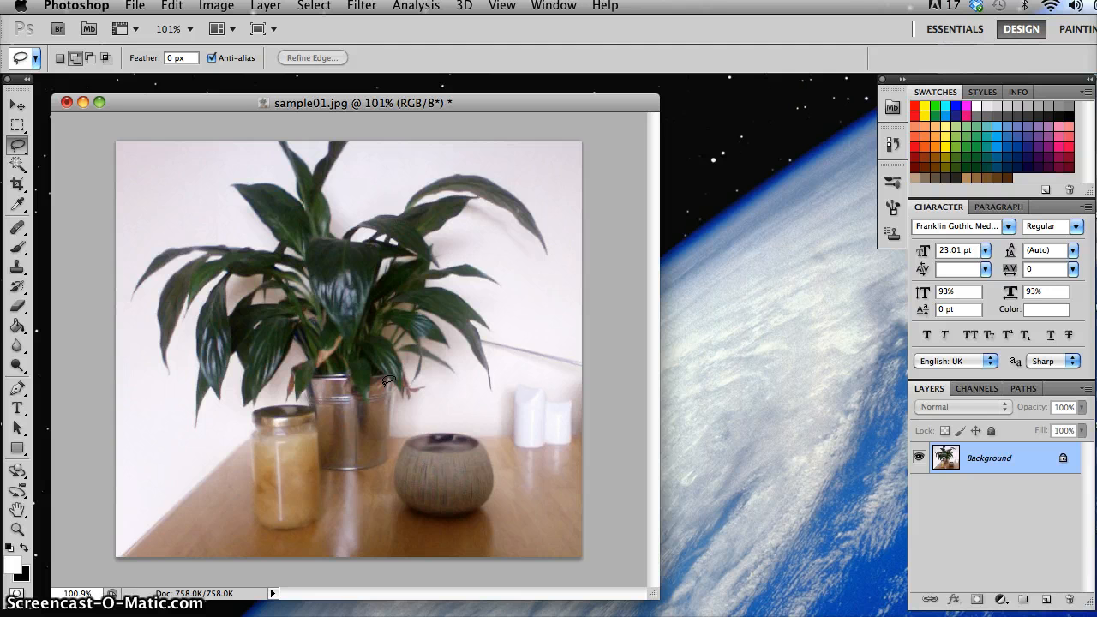
mouse_move(400, 439)
mouse_down()
mouse_move(428, 502)
mouse_move(414, 490)
mouse_up()
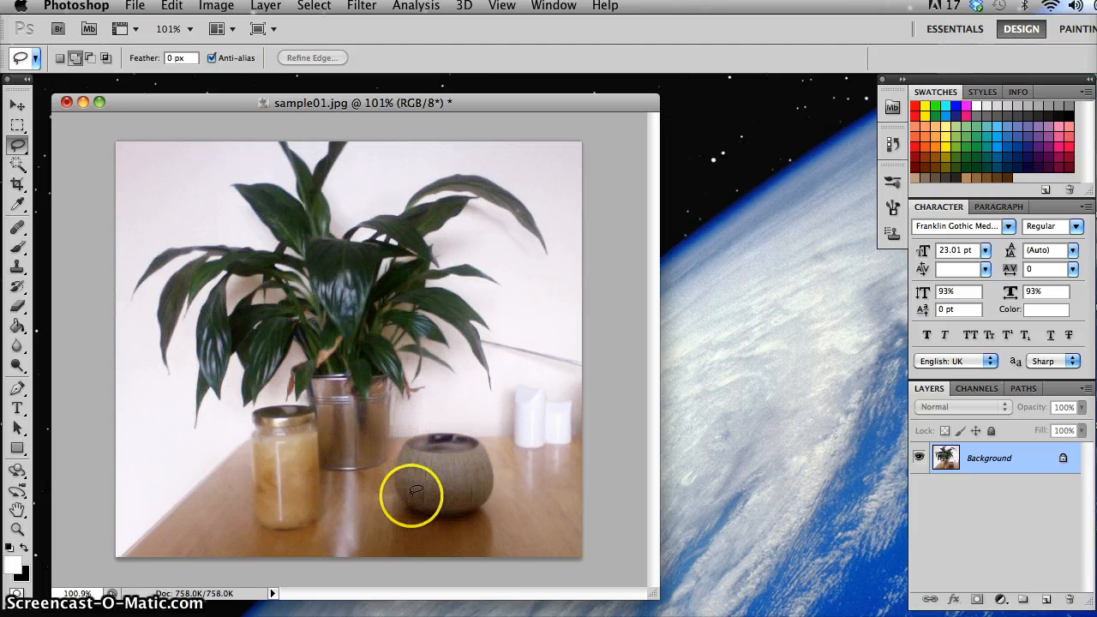
click(17, 151)
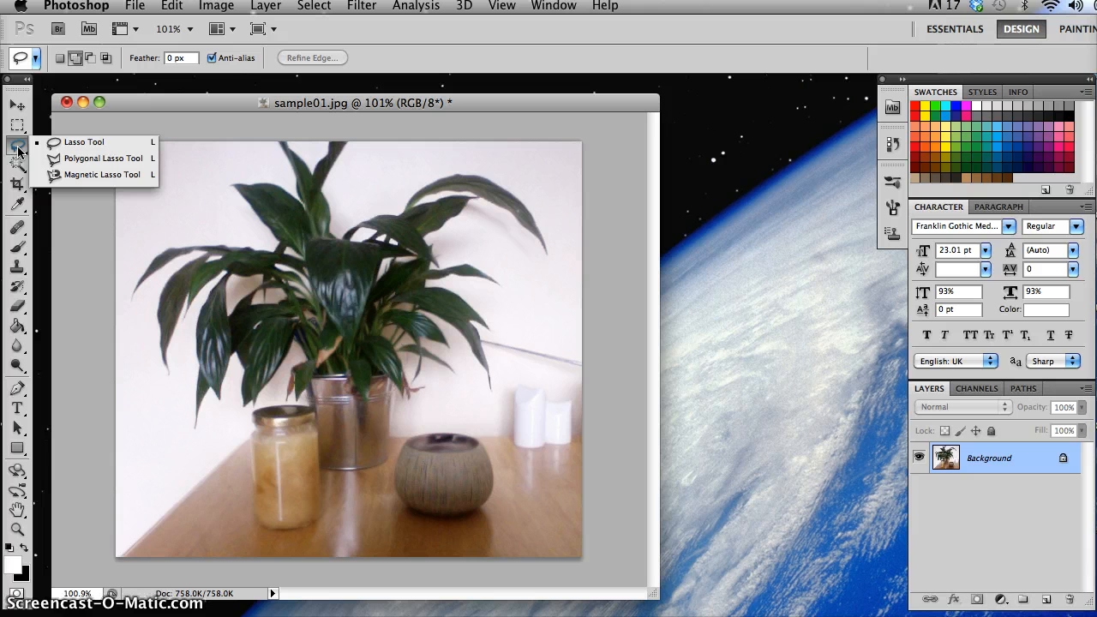
click(113, 148)
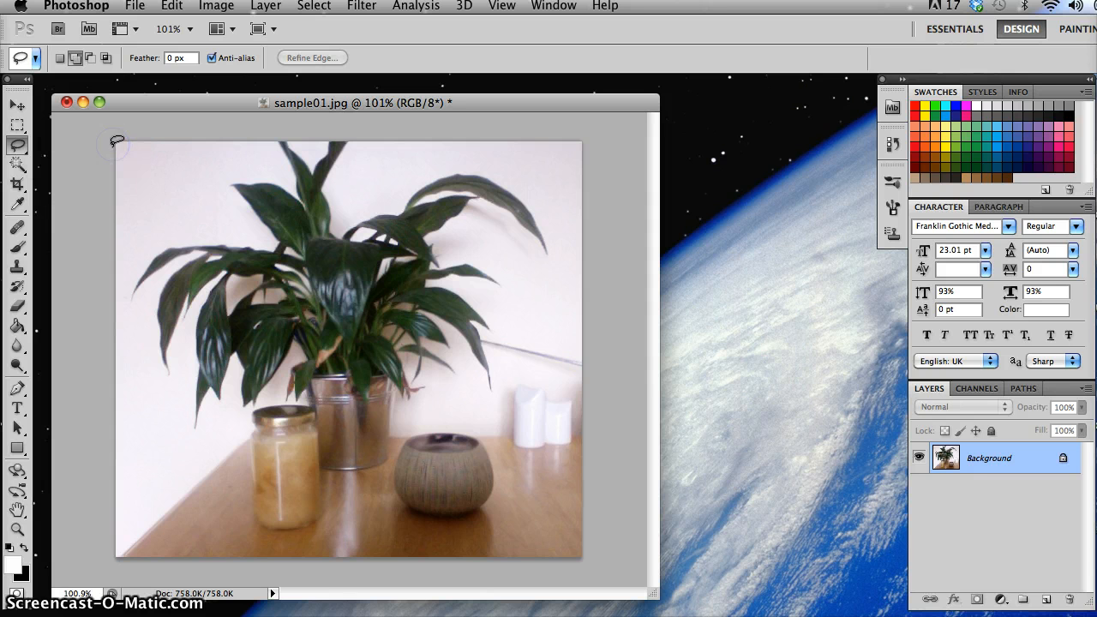
Step: Draw a small closed freehand selection with a wavy outline on the blank wall beside the plant's upper leaves
click(116, 167)
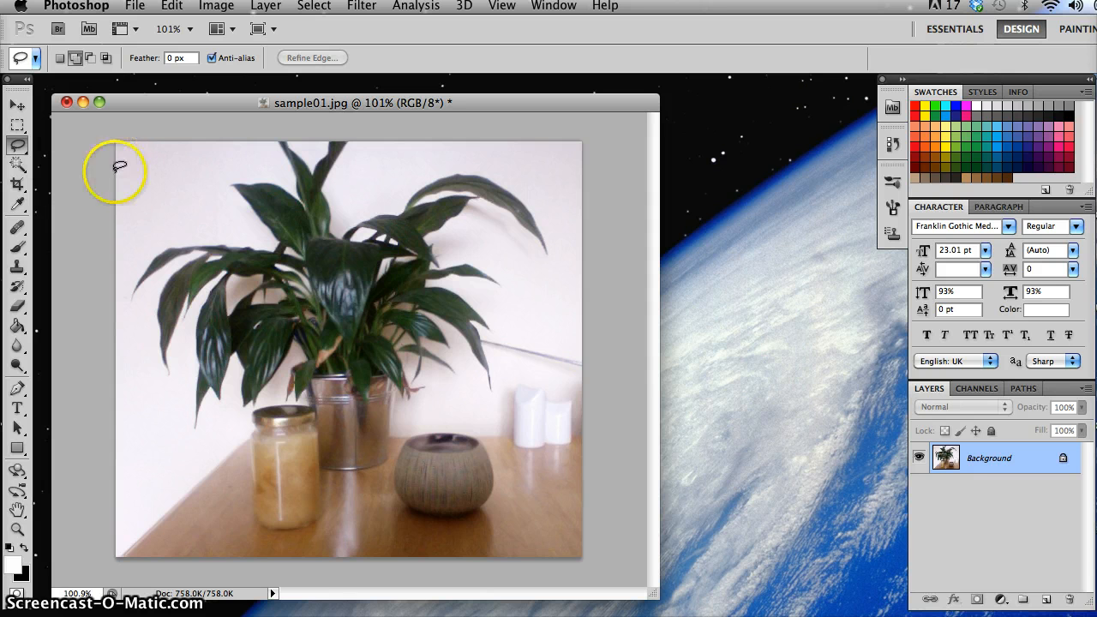
click(175, 201)
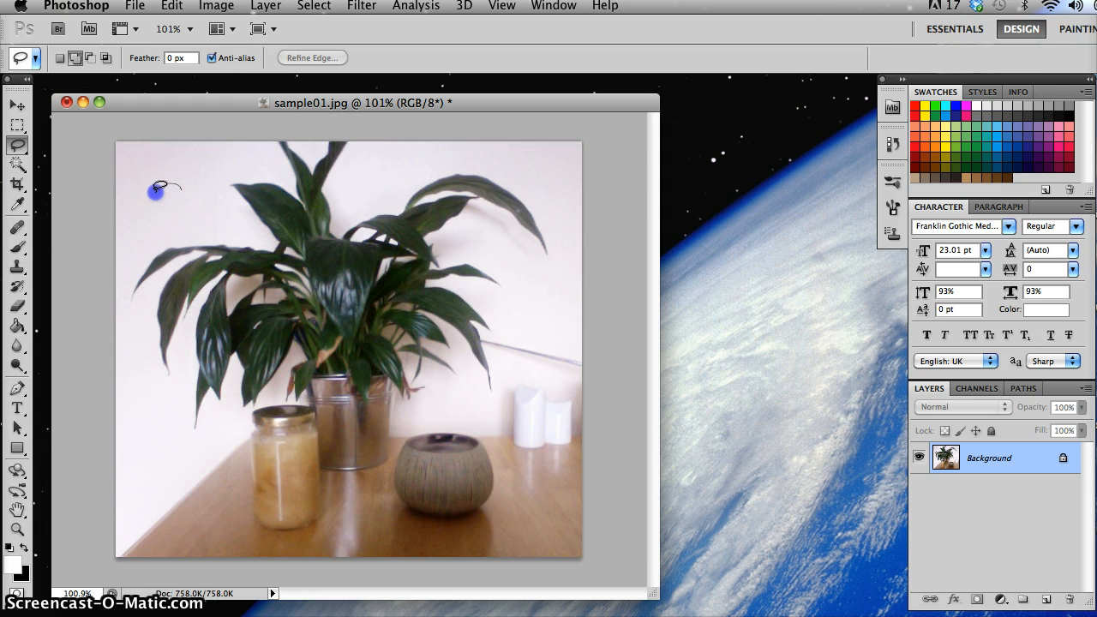
mouse_move(155, 192)
mouse_down()
mouse_move(152, 219)
mouse_move(162, 214)
mouse_move(180, 247)
mouse_move(210, 247)
mouse_move(239, 208)
mouse_move(226, 176)
mouse_up()
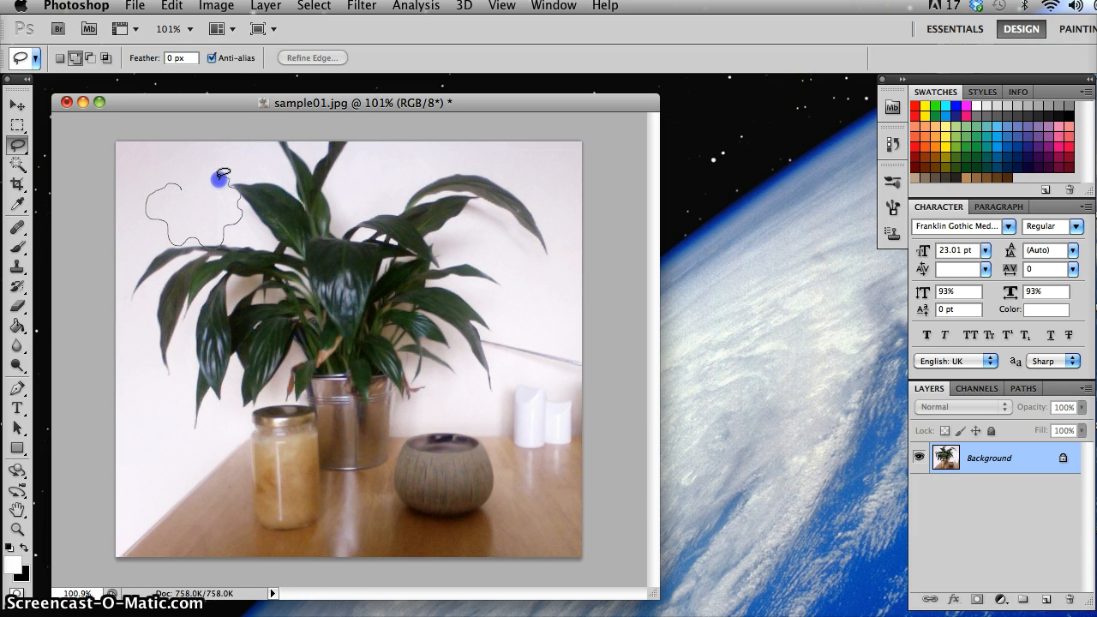
drag(210, 175, 205, 179)
drag(195, 177, 189, 180)
drag(182, 183, 183, 186)
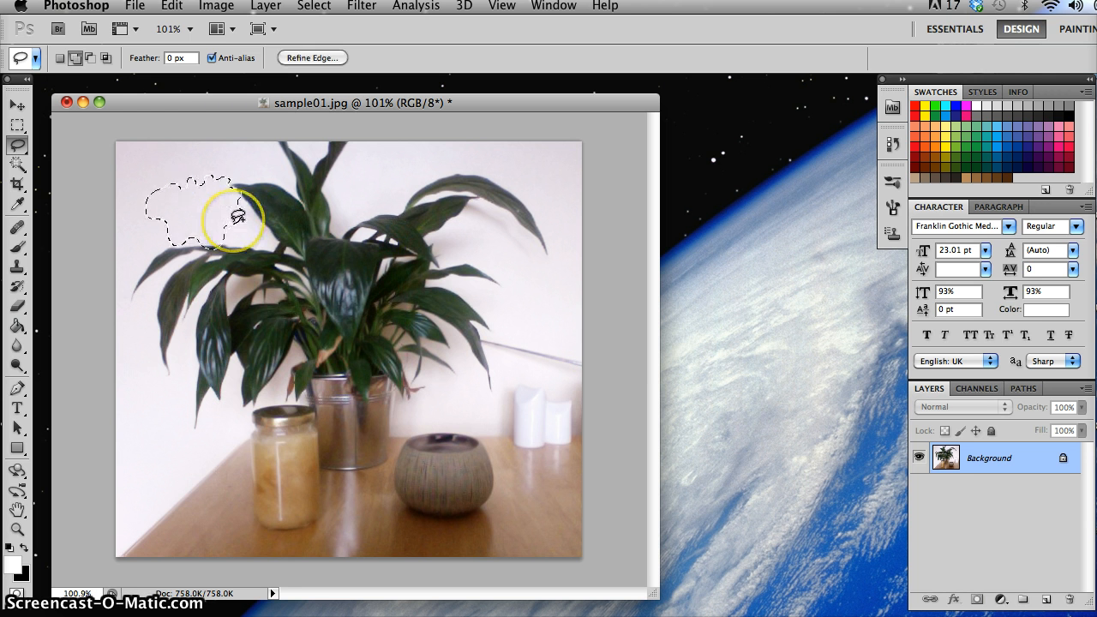
Step: Set the Lasso to New Selection mode and draw two successive freehand selections across the plant's foliage, clearing each existing selection
click(60, 57)
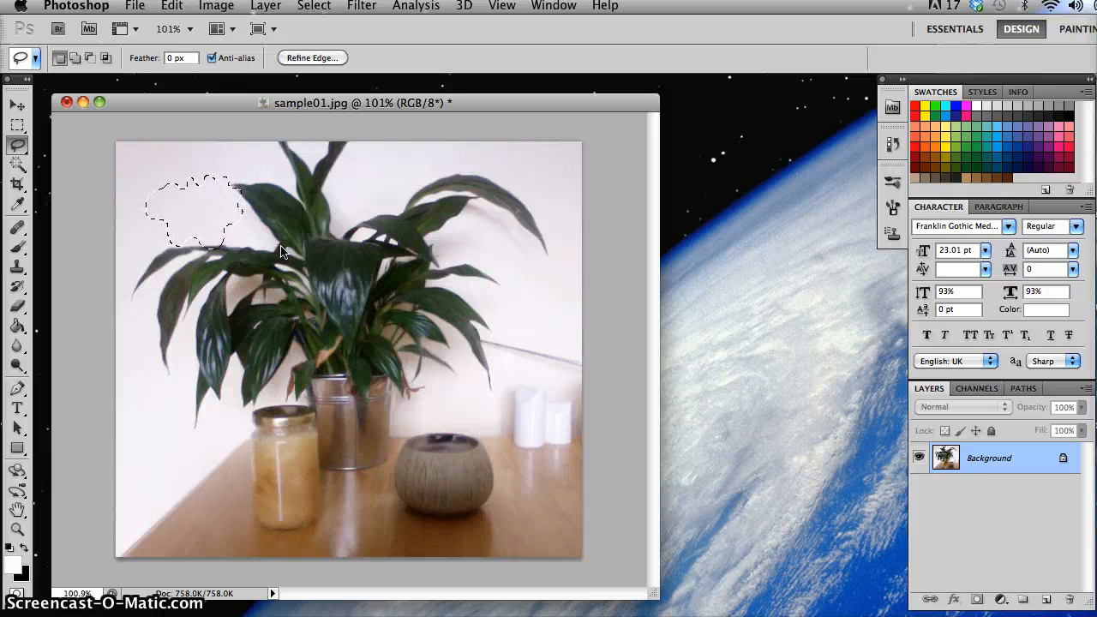
key(super+d)
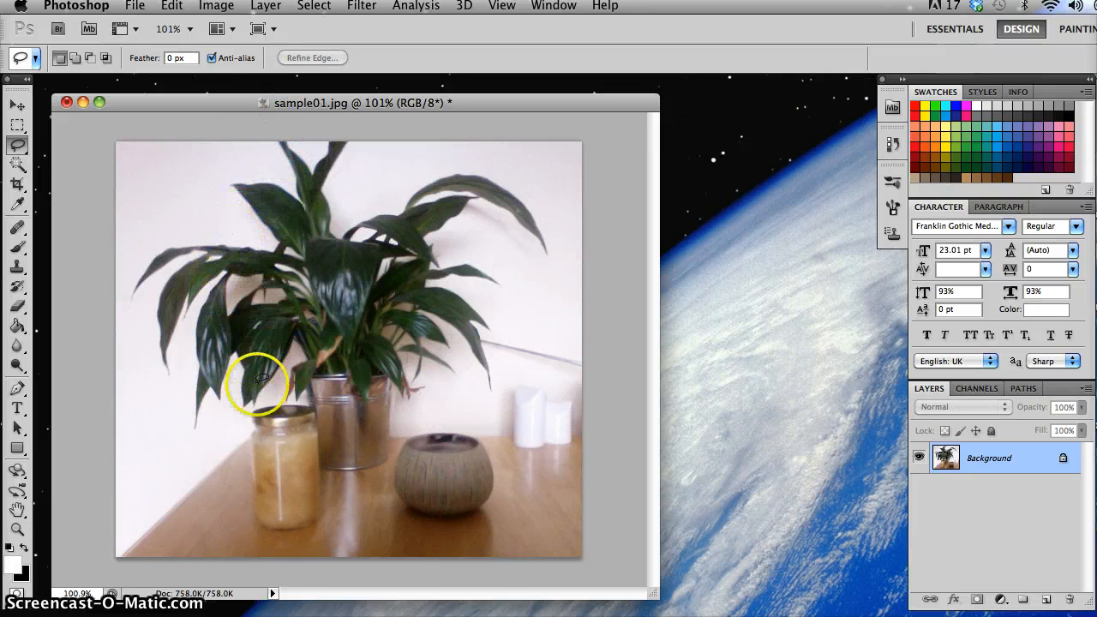
mouse_move(260, 379)
mouse_down()
mouse_move(292, 420)
mouse_move(348, 435)
mouse_move(433, 411)
mouse_move(439, 322)
mouse_move(500, 303)
mouse_move(504, 282)
mouse_move(478, 244)
mouse_move(327, 213)
mouse_move(315, 187)
mouse_move(203, 185)
mouse_move(280, 320)
mouse_move(236, 322)
mouse_move(240, 361)
mouse_move(262, 385)
mouse_up()
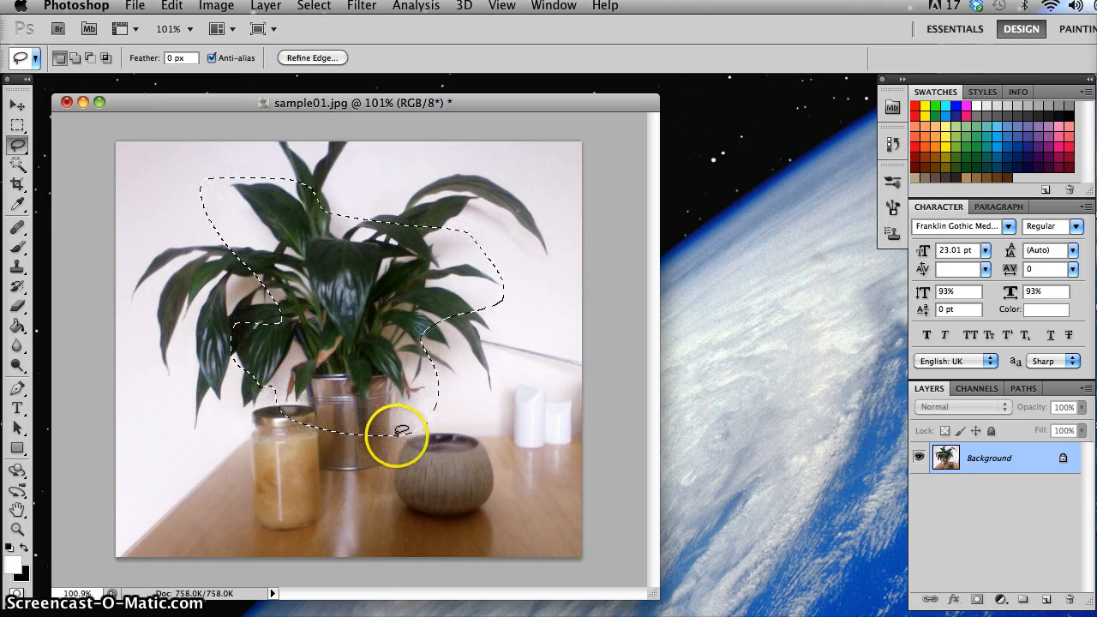
key(super+d)
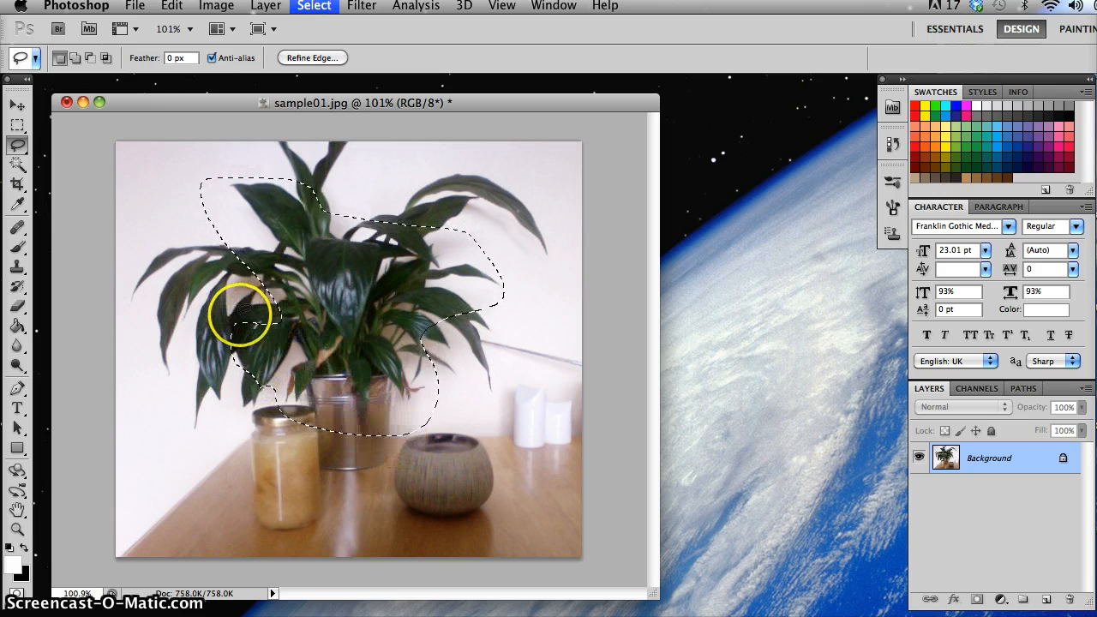
mouse_move(248, 226)
mouse_down()
mouse_move(197, 302)
mouse_move(212, 336)
mouse_move(246, 351)
mouse_move(256, 343)
mouse_move(319, 379)
mouse_move(417, 338)
mouse_move(461, 355)
mouse_move(493, 333)
mouse_move(509, 309)
mouse_move(499, 232)
mouse_up()
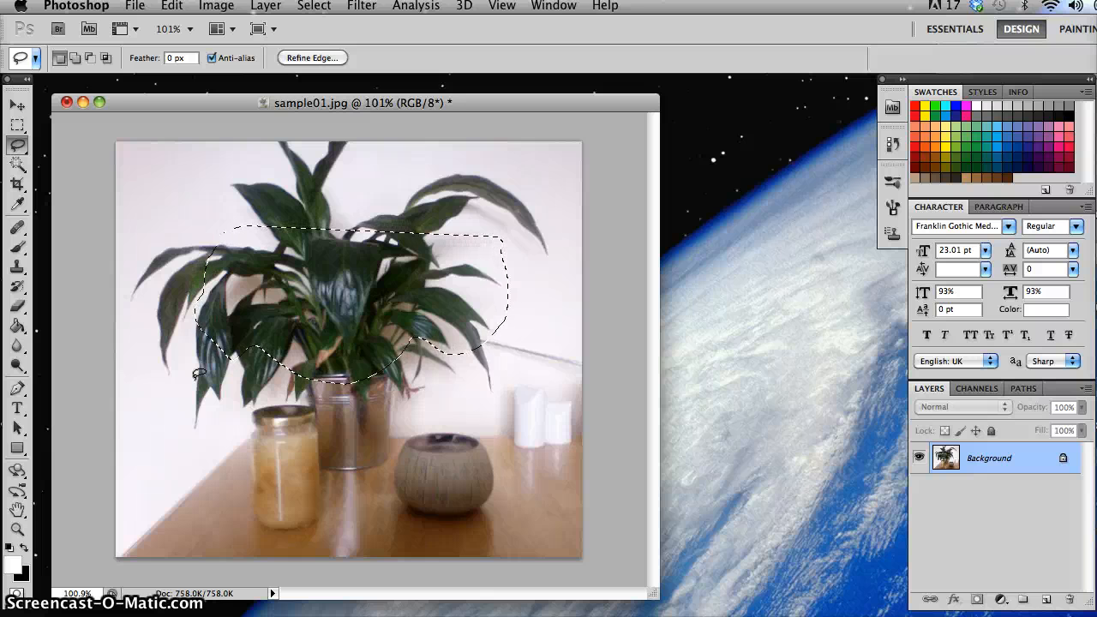
key(super+d)
click(123, 231)
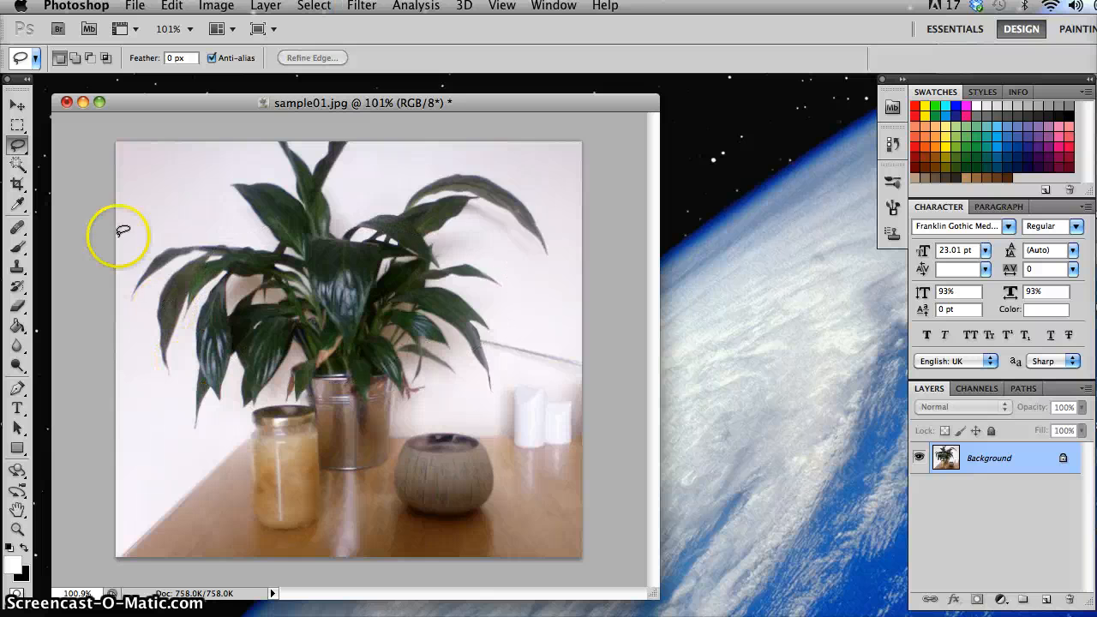
Step: Outline the plant, its metal pot and part of the jar with a closed many-sided Polygonal Lasso selection, and clear it
click(18, 146)
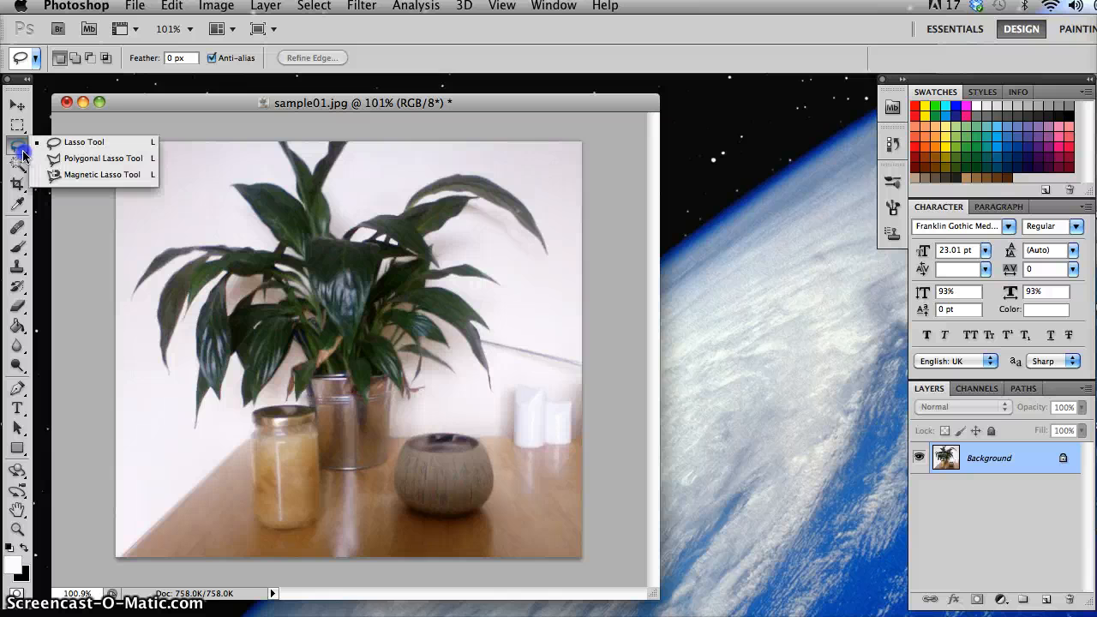
mouse_move(23, 154)
mouse_down()
mouse_move(151, 154)
mouse_move(141, 162)
mouse_up()
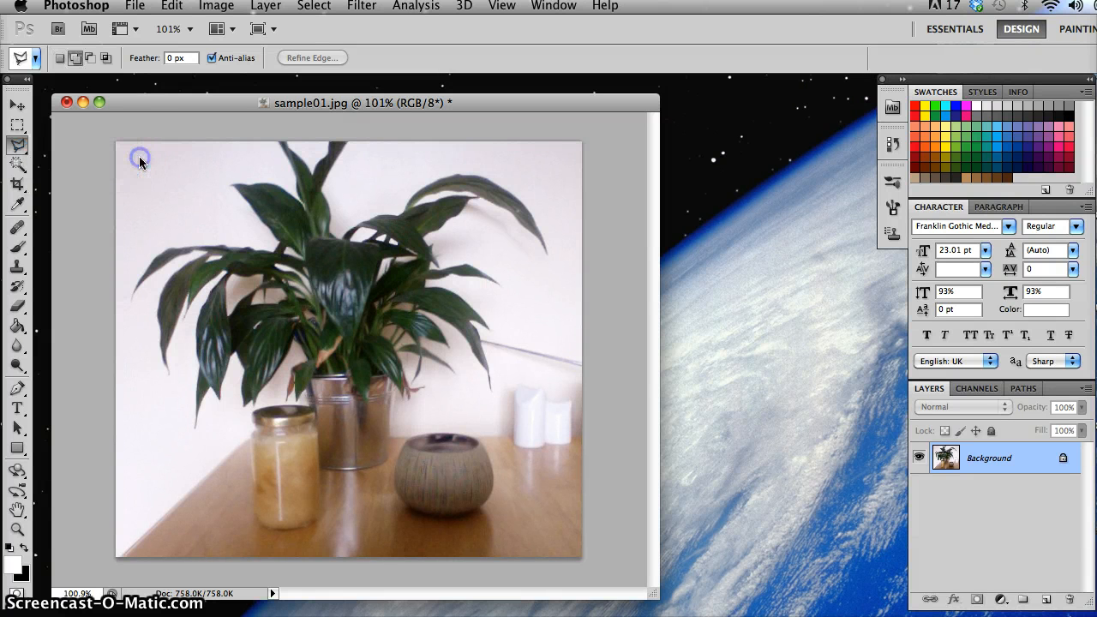
click(219, 193)
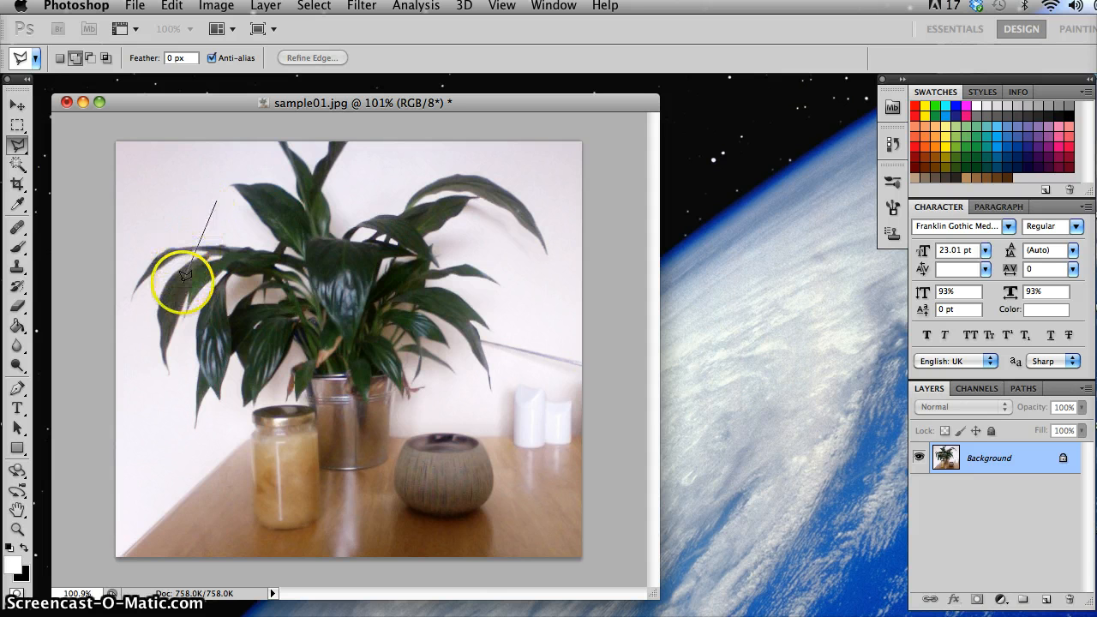
click(169, 413)
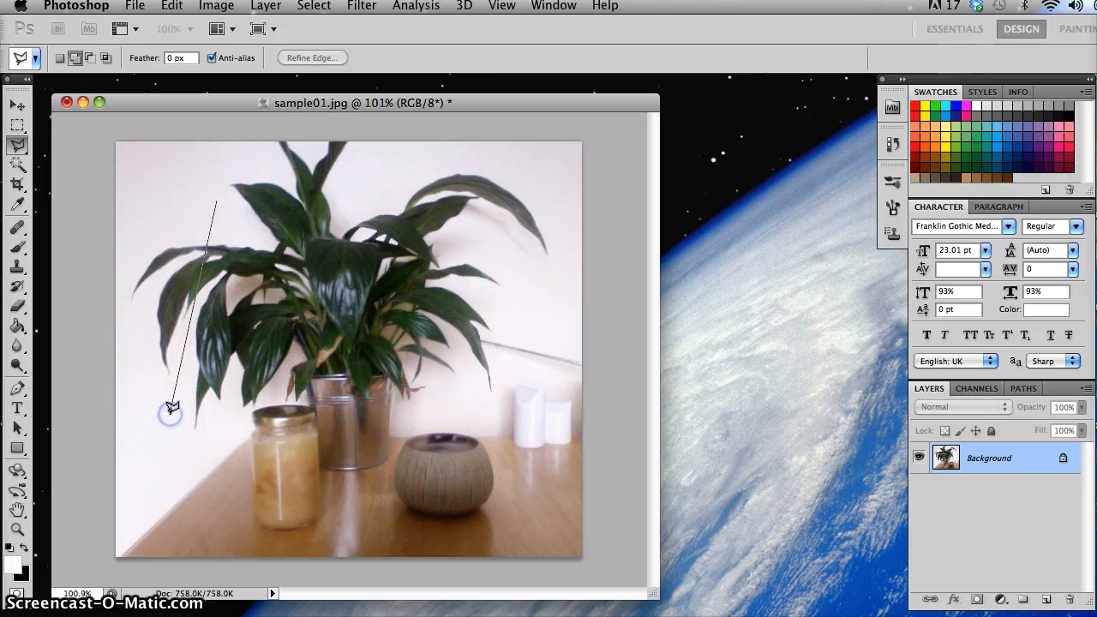
click(317, 491)
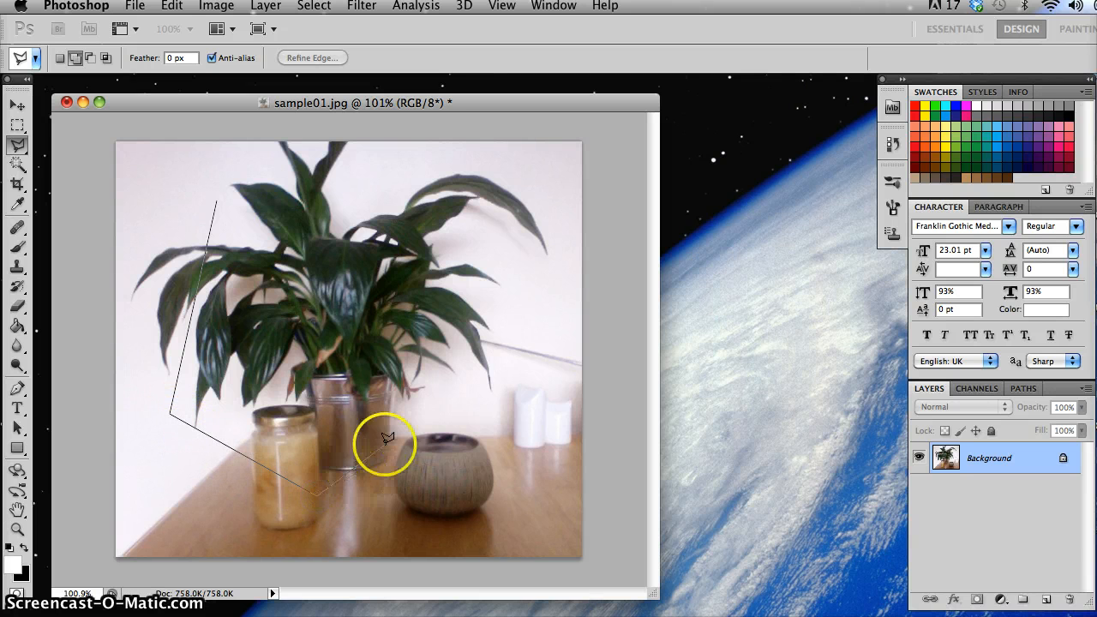
click(439, 403)
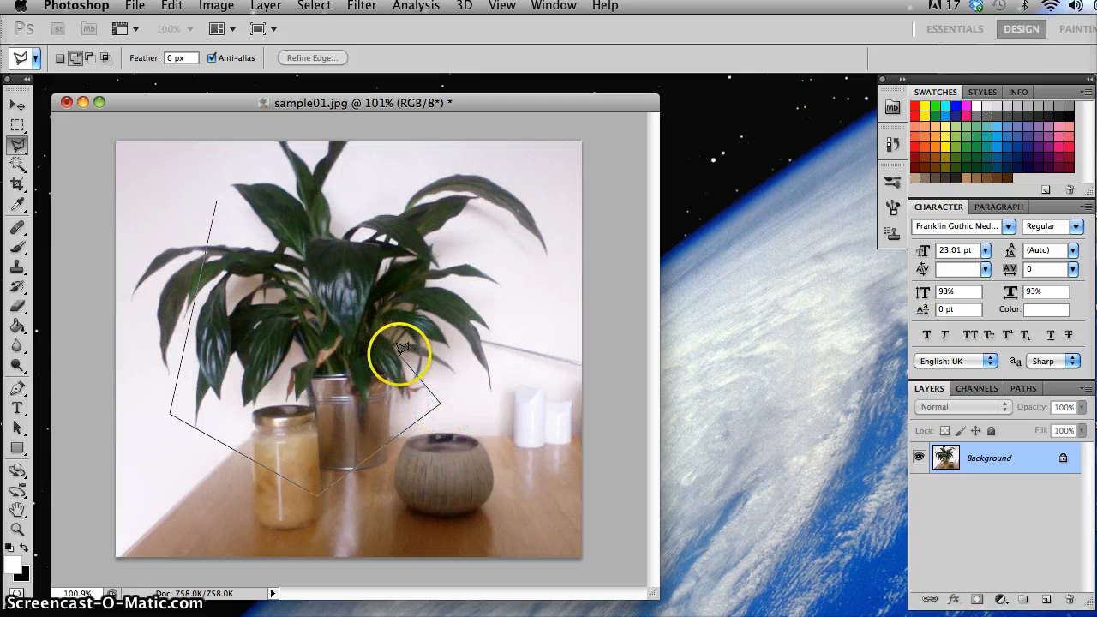
click(400, 351)
click(492, 308)
click(507, 265)
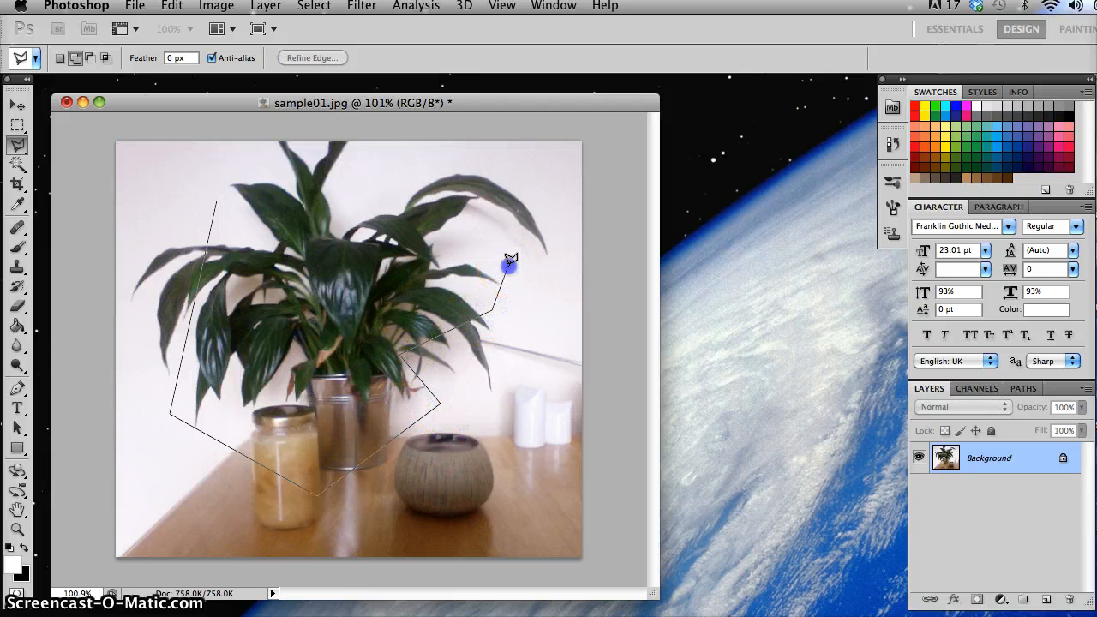
click(463, 224)
click(463, 169)
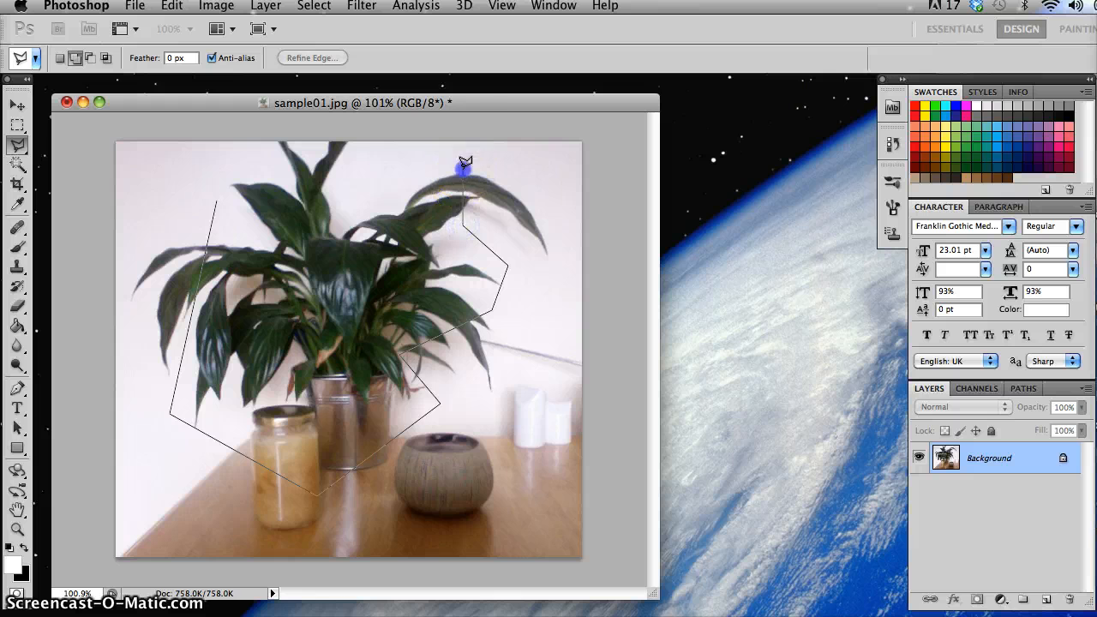
click(379, 167)
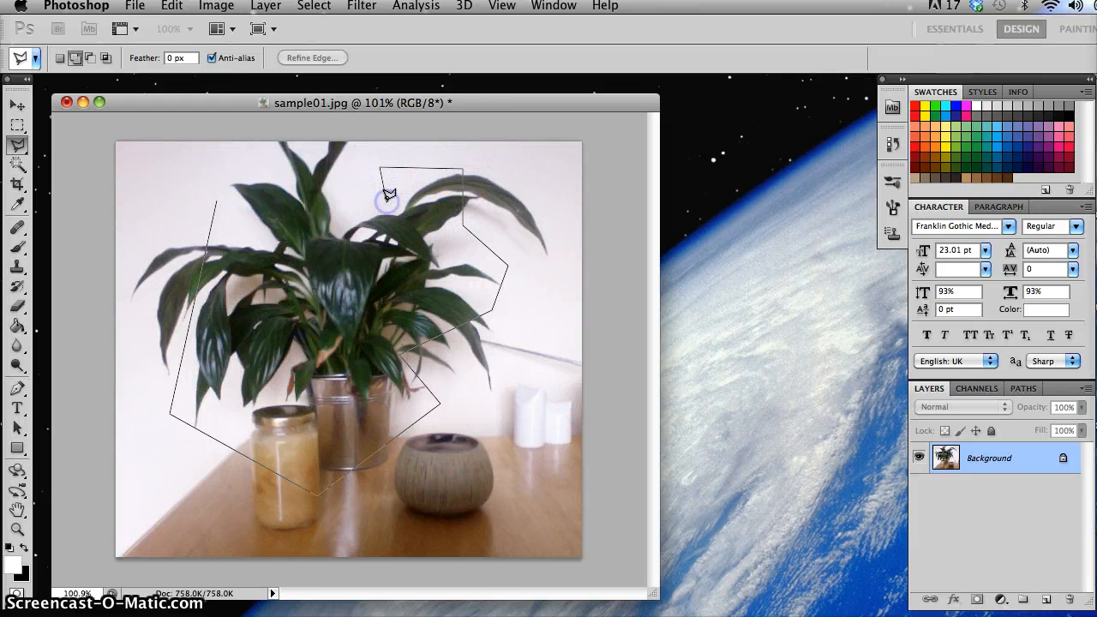
click(384, 203)
click(352, 206)
click(301, 165)
click(243, 166)
click(183, 154)
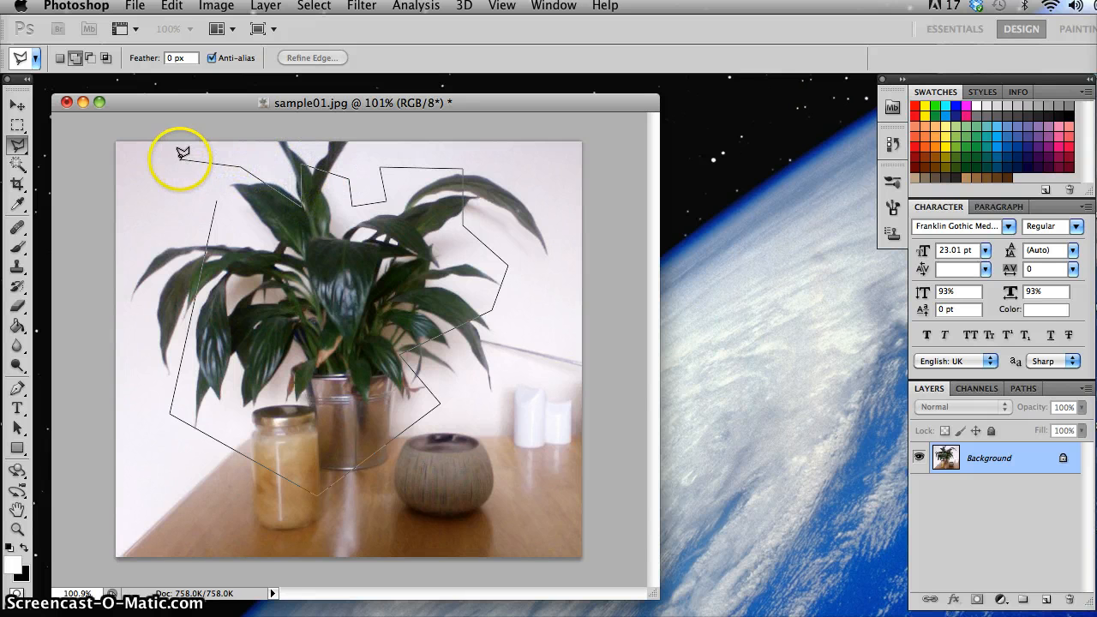
click(212, 196)
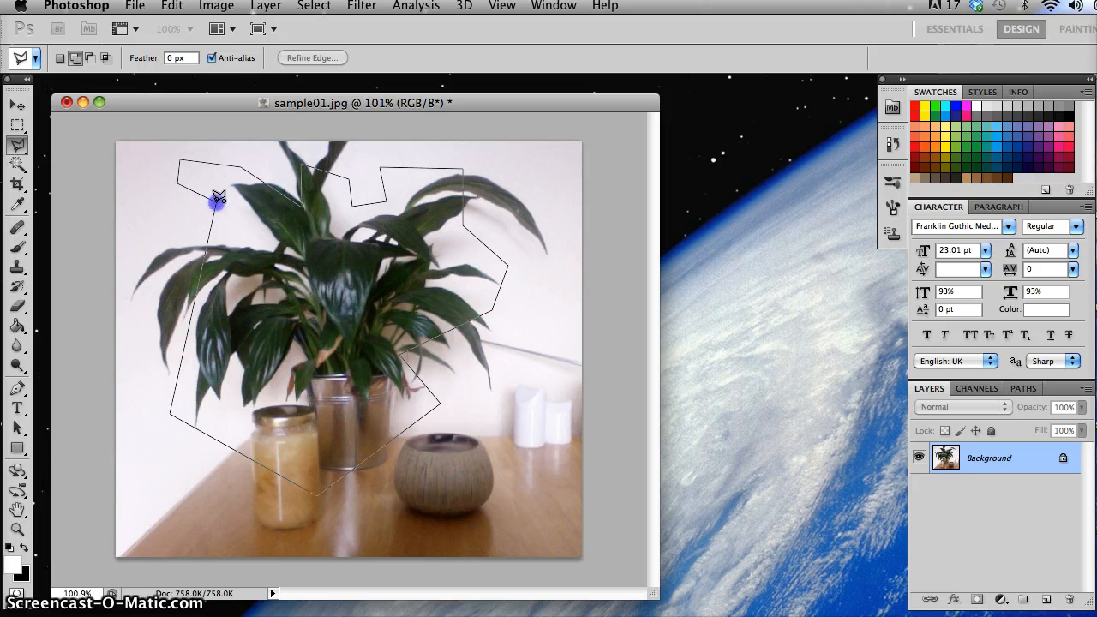
click(218, 196)
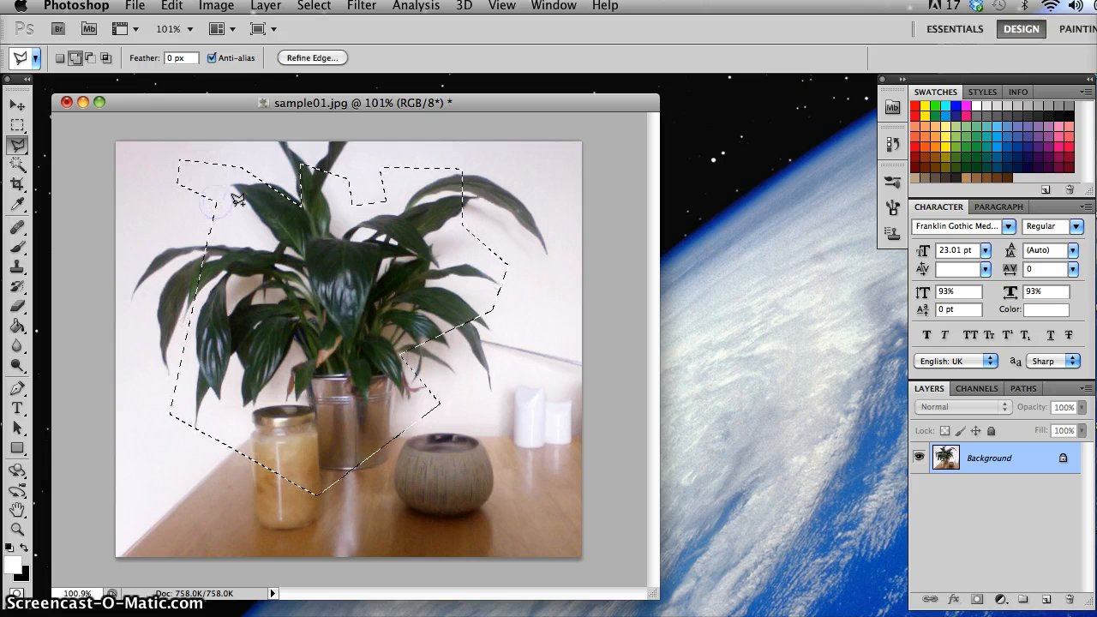
click(274, 263)
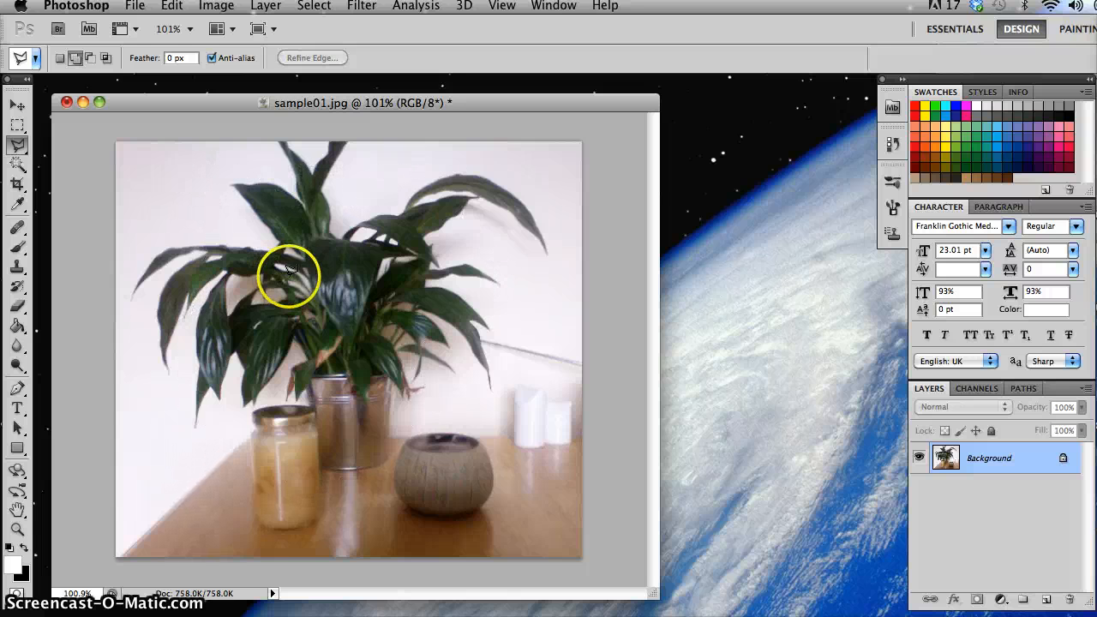
Step: Make a simpler straight-sided Polygonal Lasso selection around most of the plant's foliage, closing it from a point above the leaves
click(204, 203)
click(158, 328)
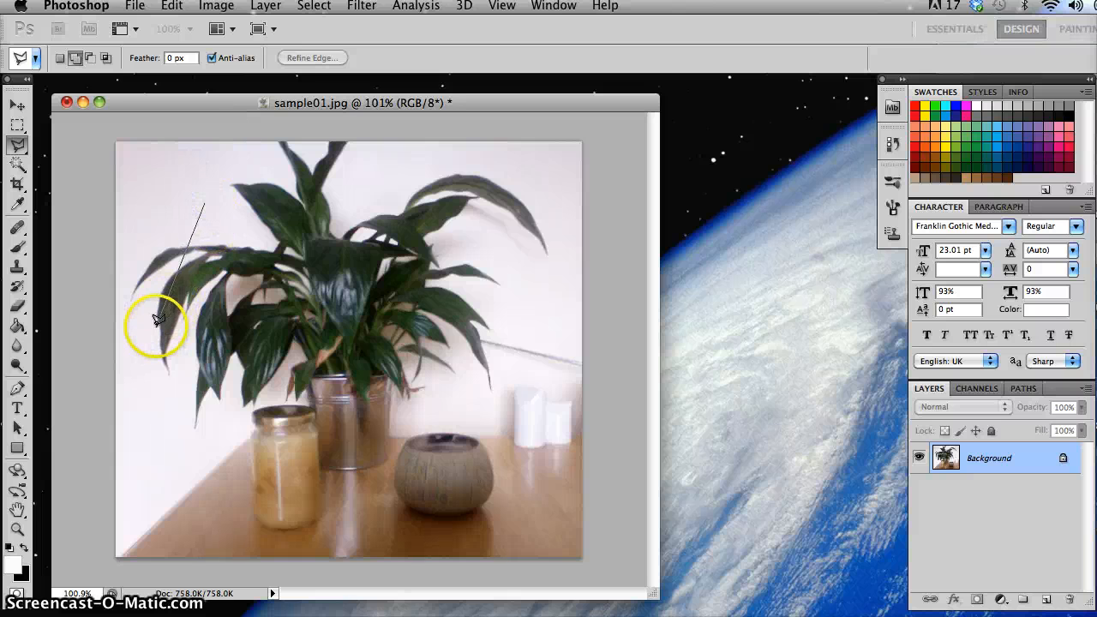
click(220, 414)
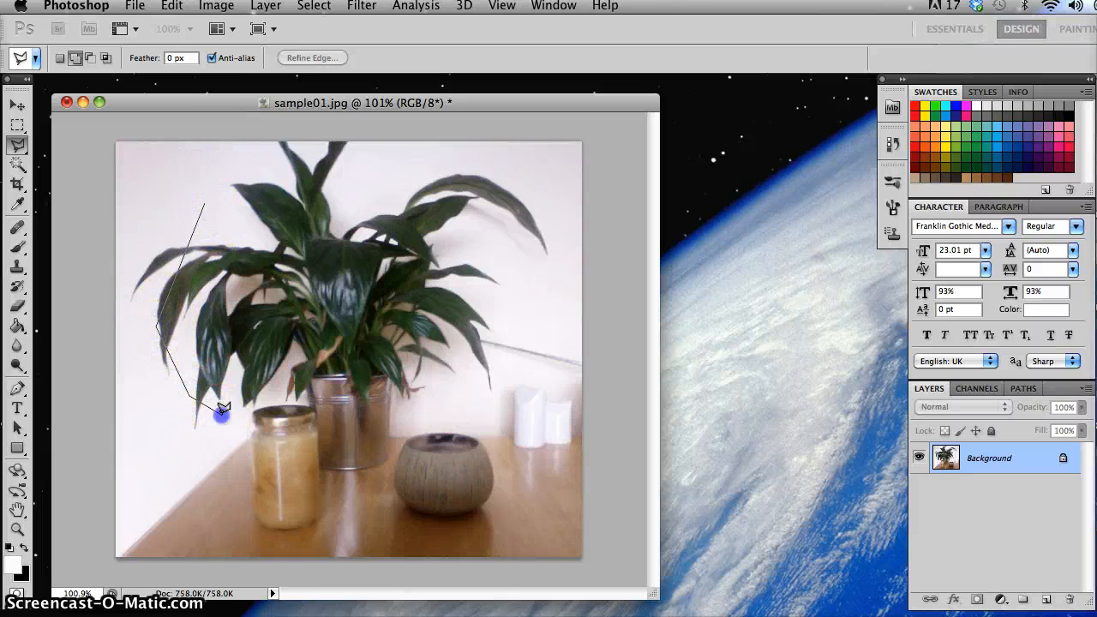
click(388, 413)
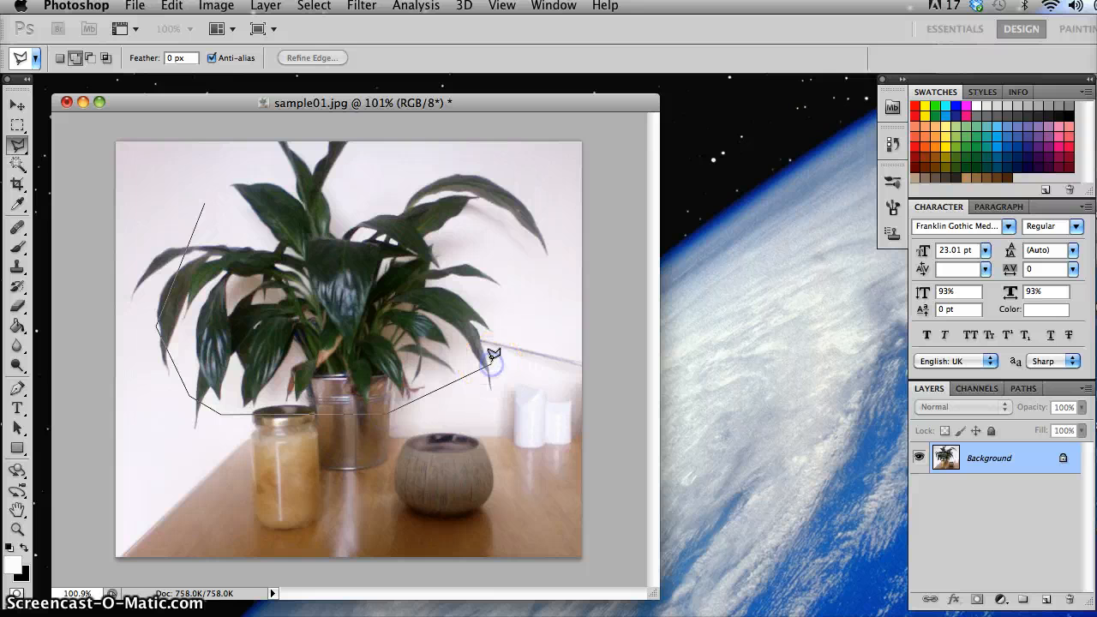
double_click(392, 171)
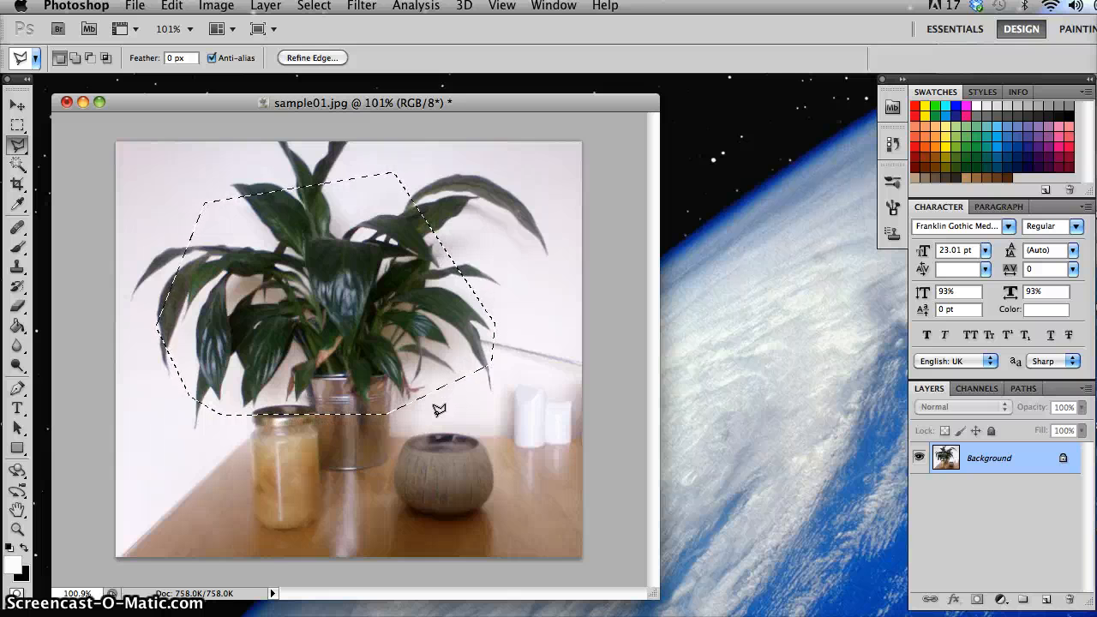
Step: Activate the Magnetic Lasso Tool and set it to New Selection mode
click(14, 149)
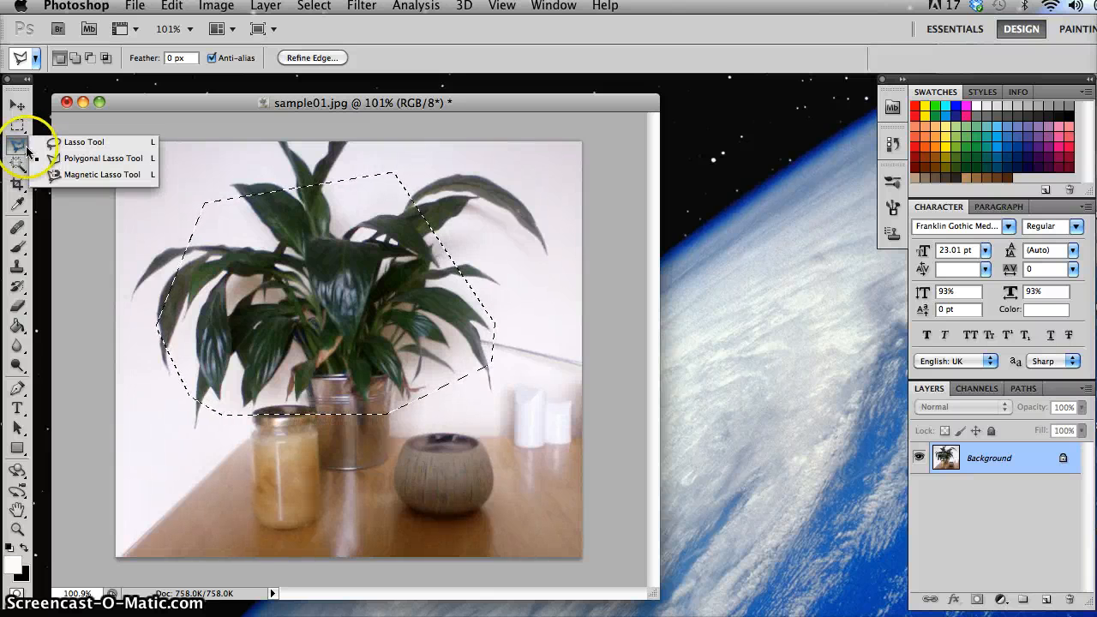
click(80, 177)
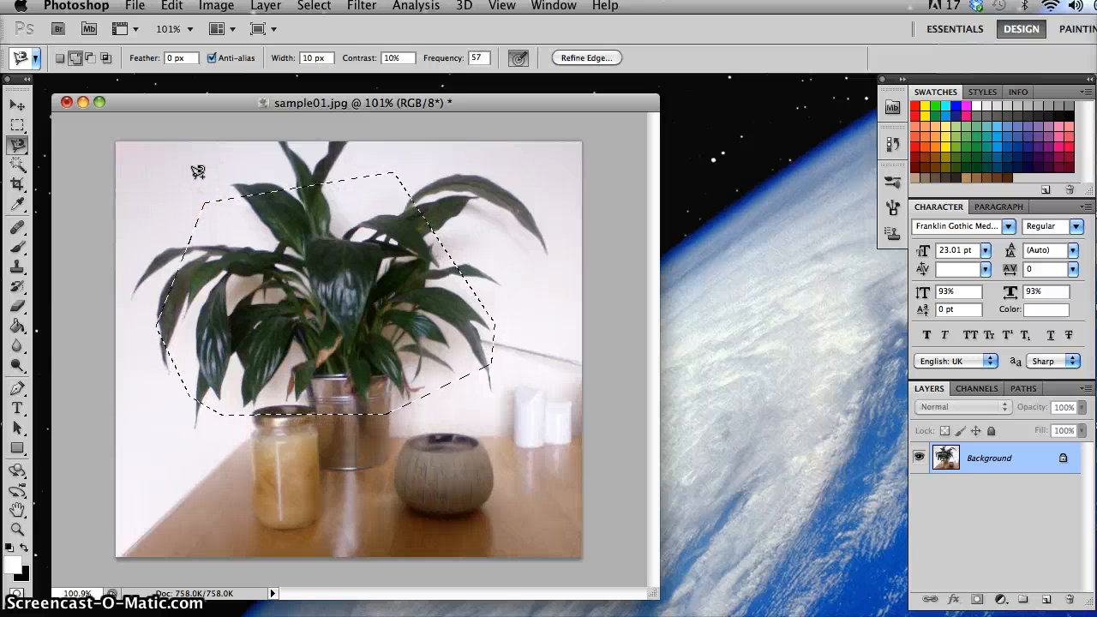
click(162, 192)
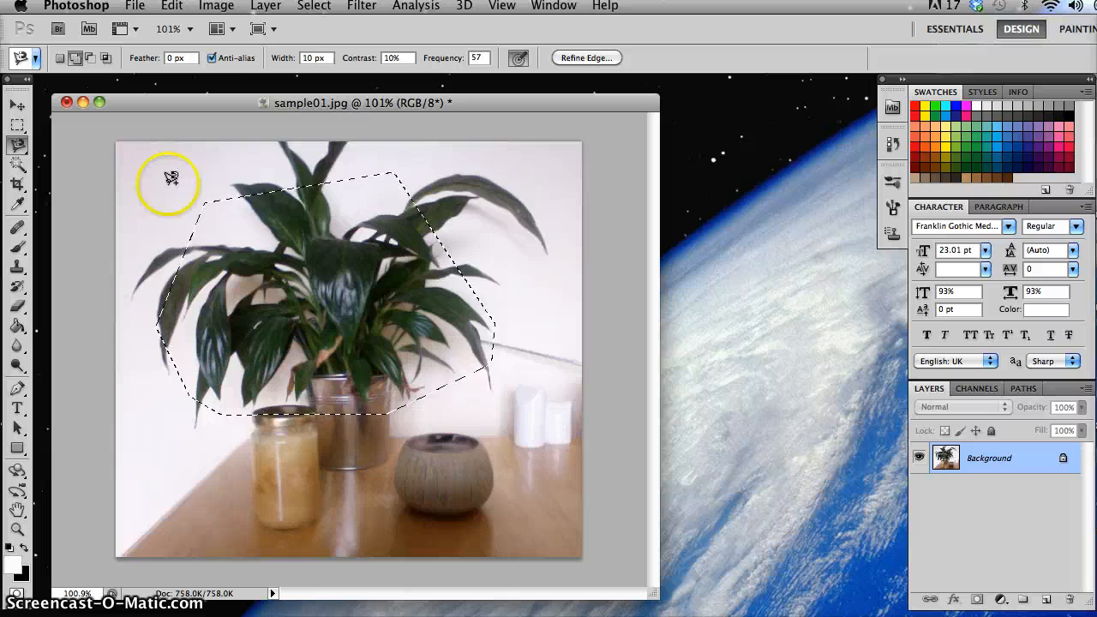
click(59, 57)
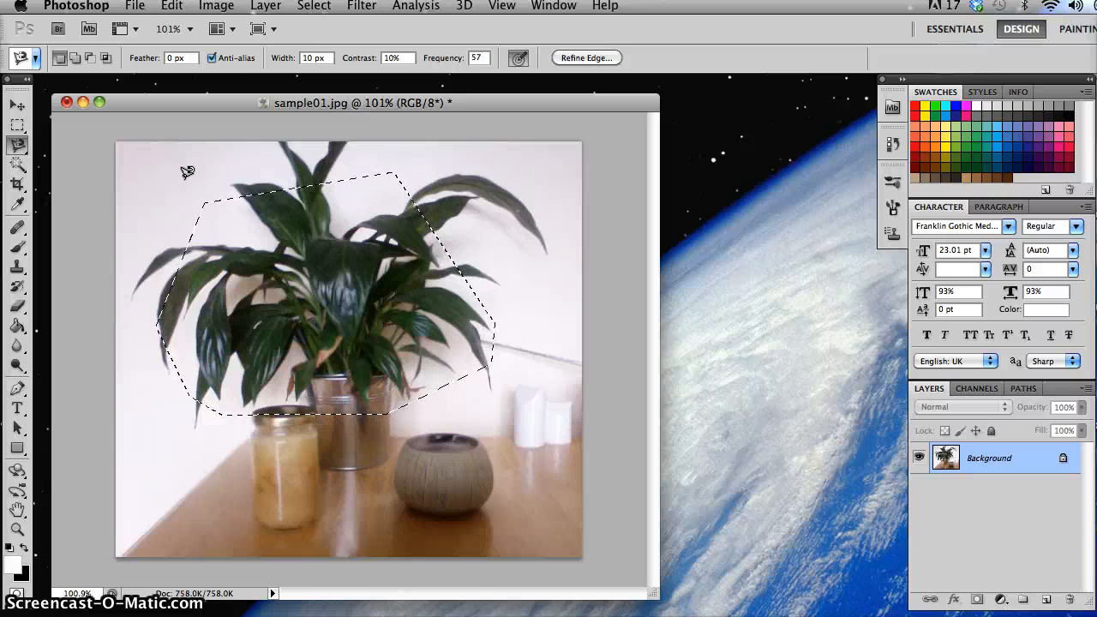
Step: Clear the existing selection and trace a Magnetic Lasso path from the upper-left leaf over the plant's top and right-hand leaves to the bowl's rim
key(super+d)
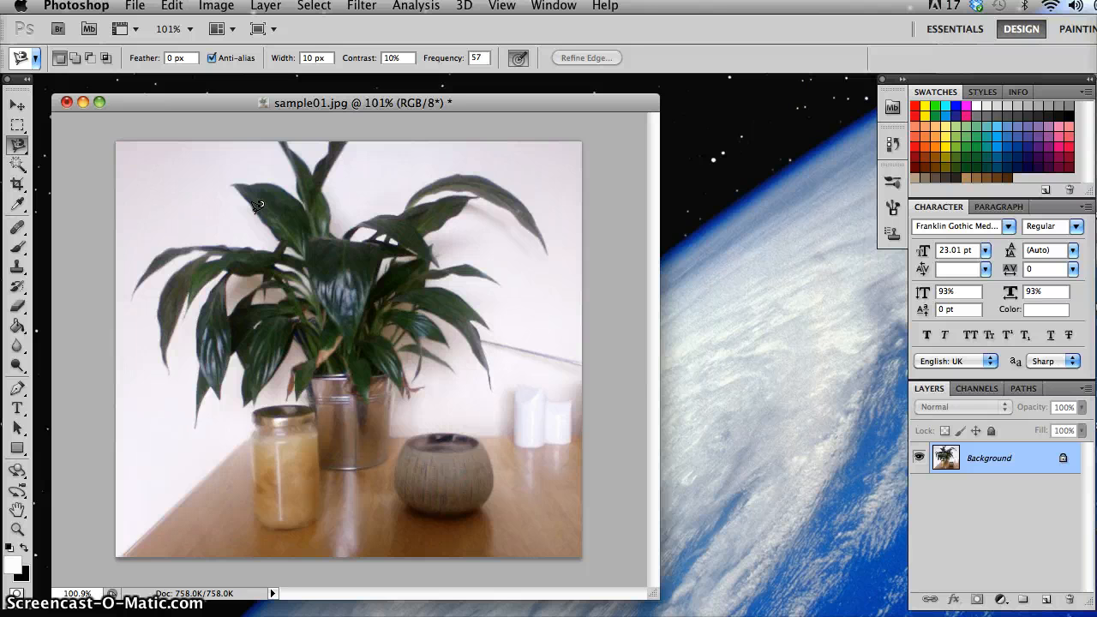
click(257, 208)
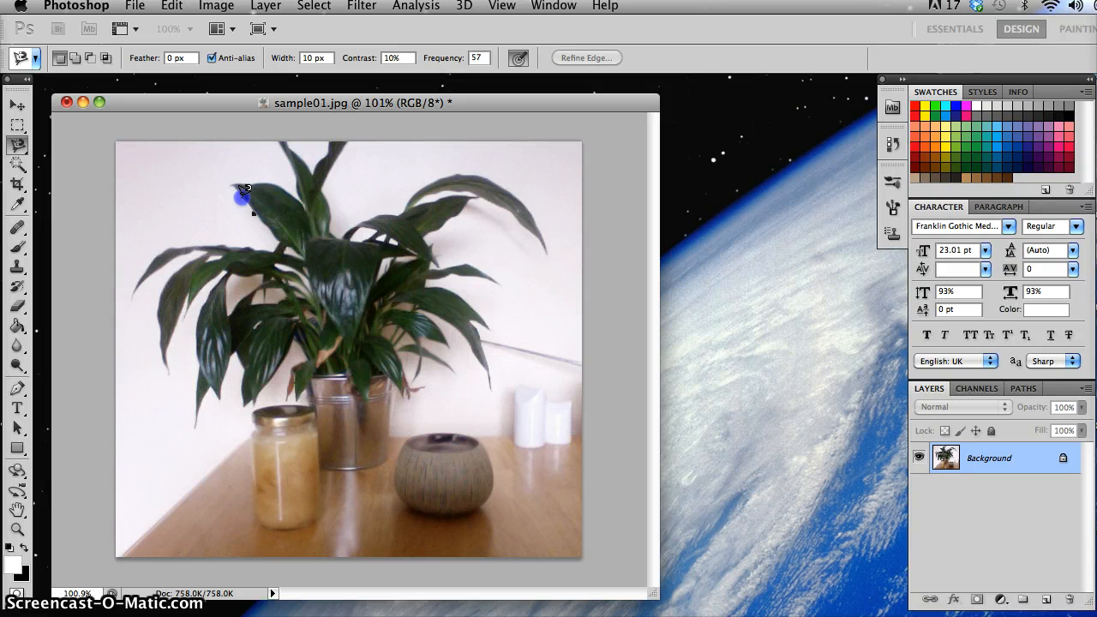
click(241, 197)
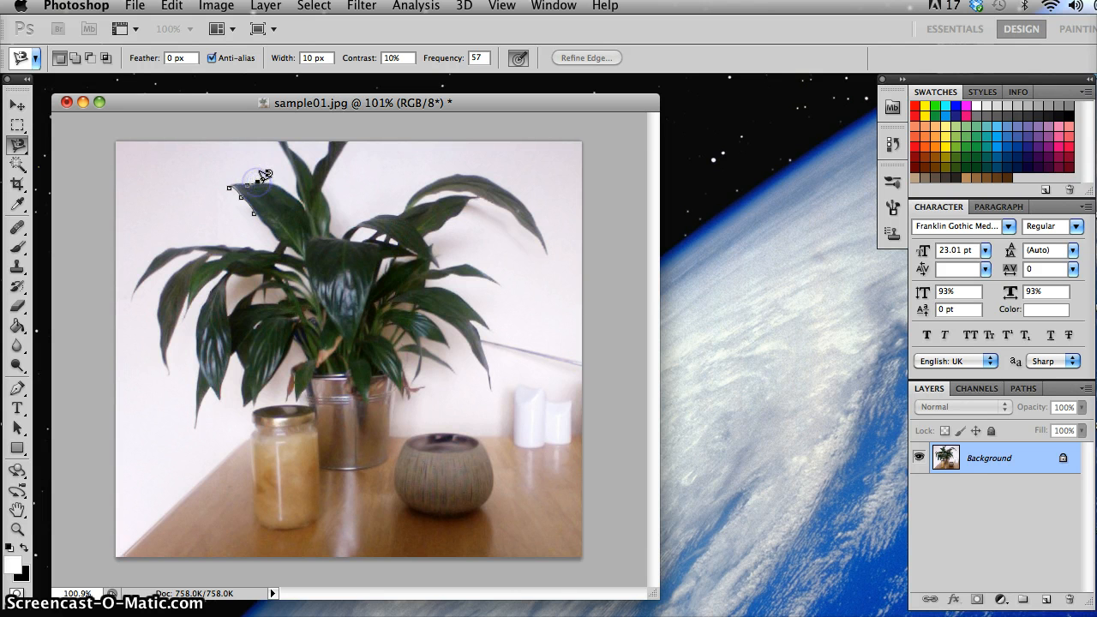
click(272, 183)
click(341, 135)
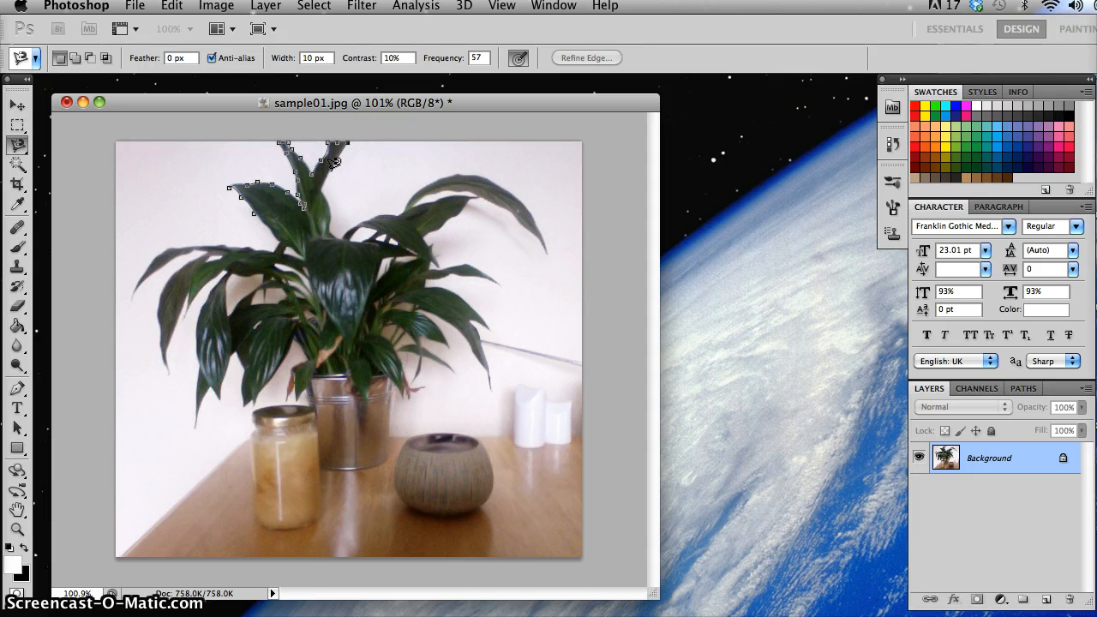
click(320, 182)
click(329, 226)
click(366, 219)
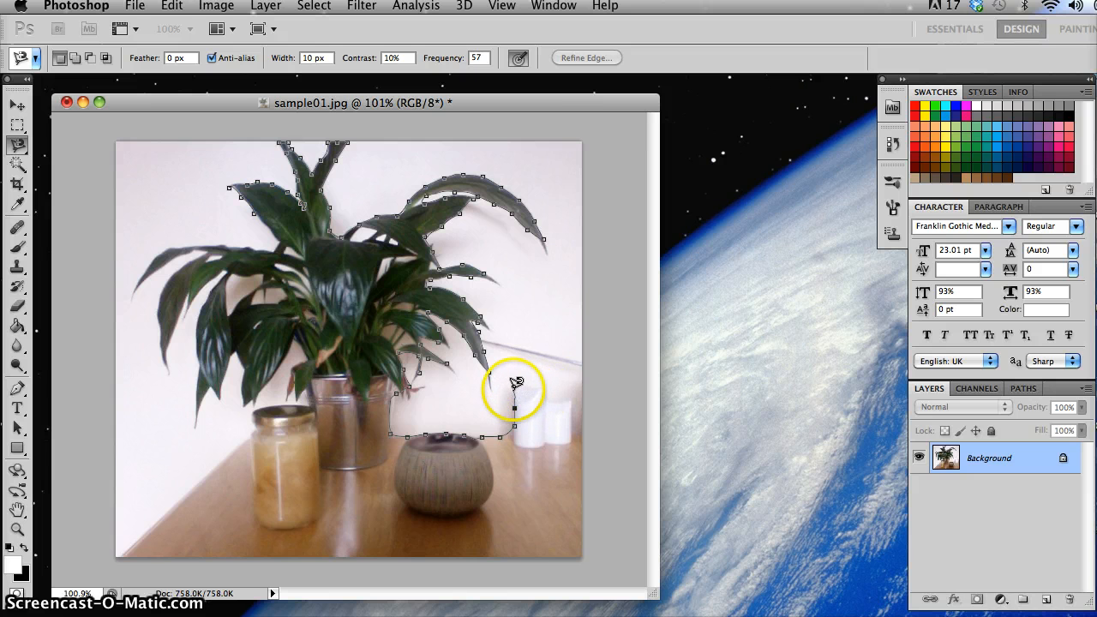
Step: Continue the Magnetic Lasso path around the tops of the two white cylinders to the photo's right edge and close the selection at the tabletop
click(515, 386)
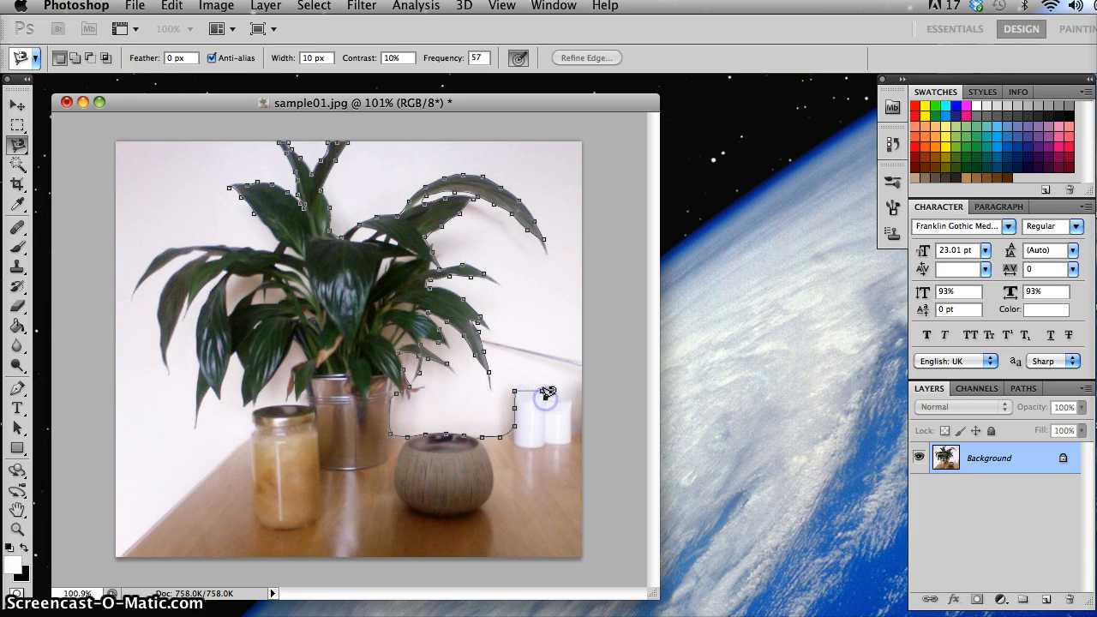
click(559, 401)
click(581, 429)
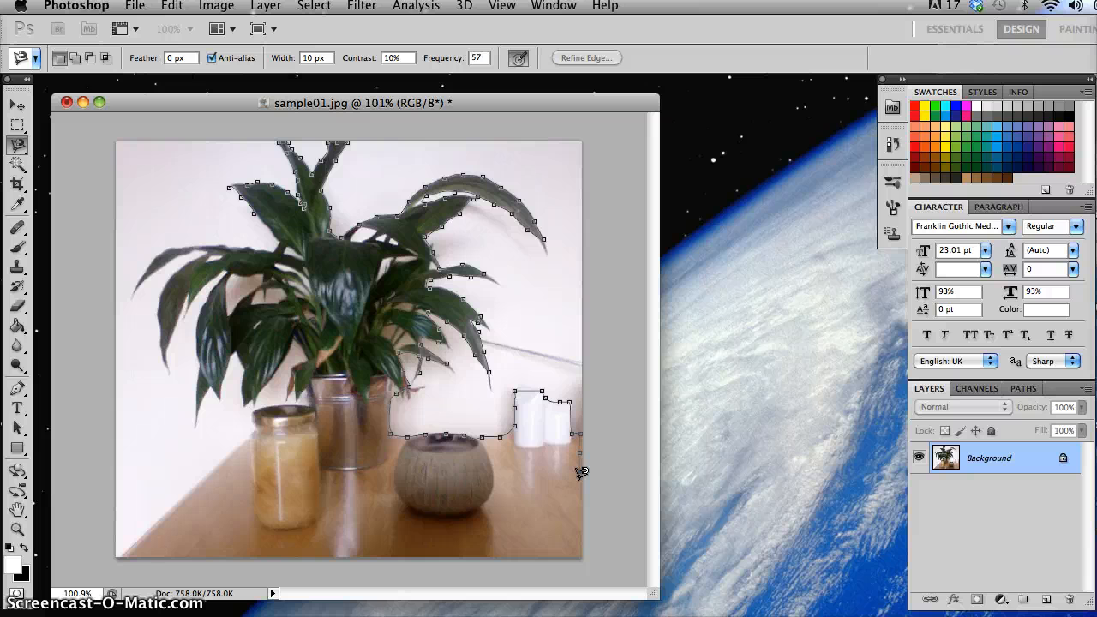
double_click(578, 475)
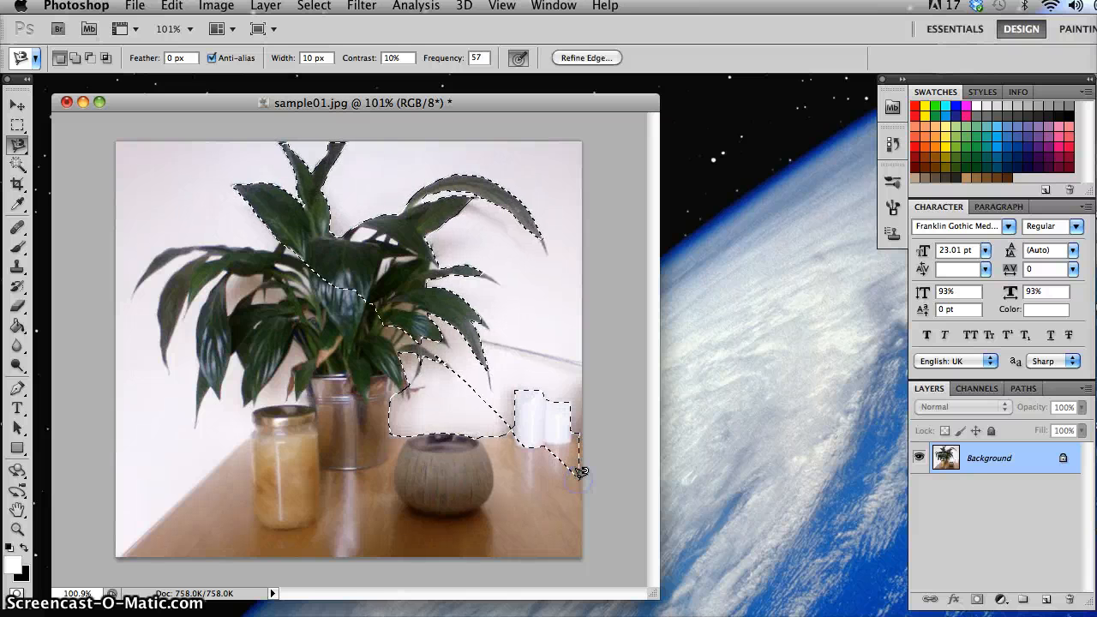